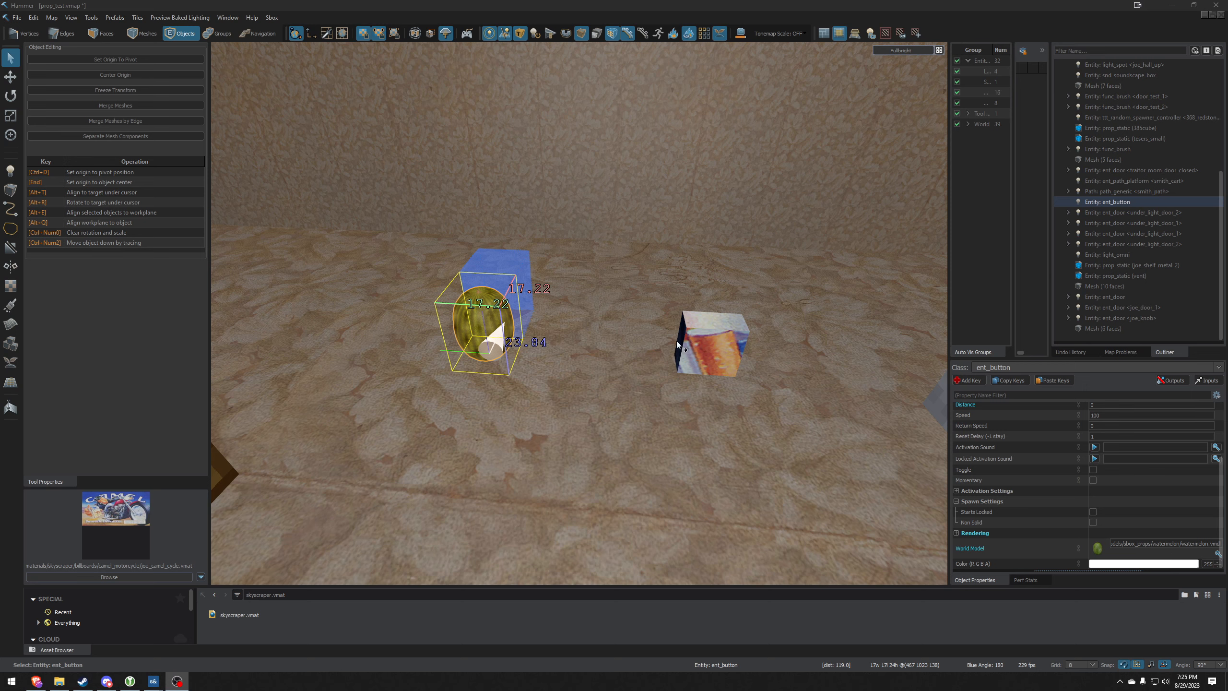
Step: Try the Not Moving movement type on the watermelon ent_button
click(727, 348)
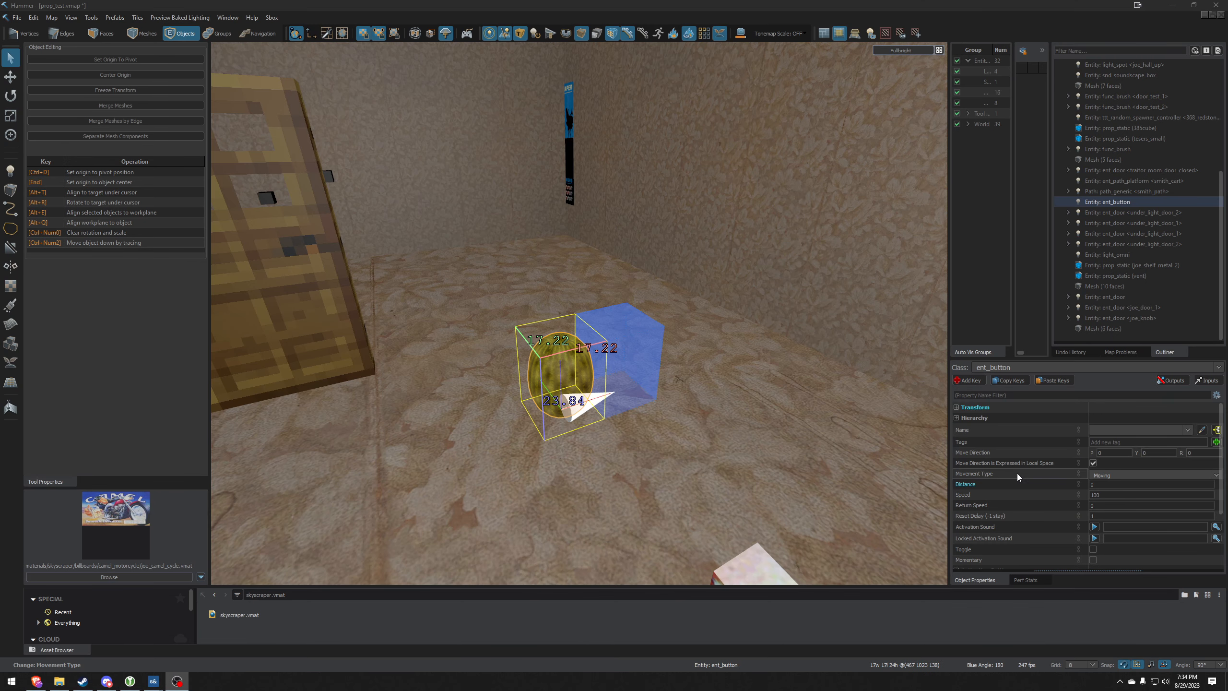
click(1215, 475)
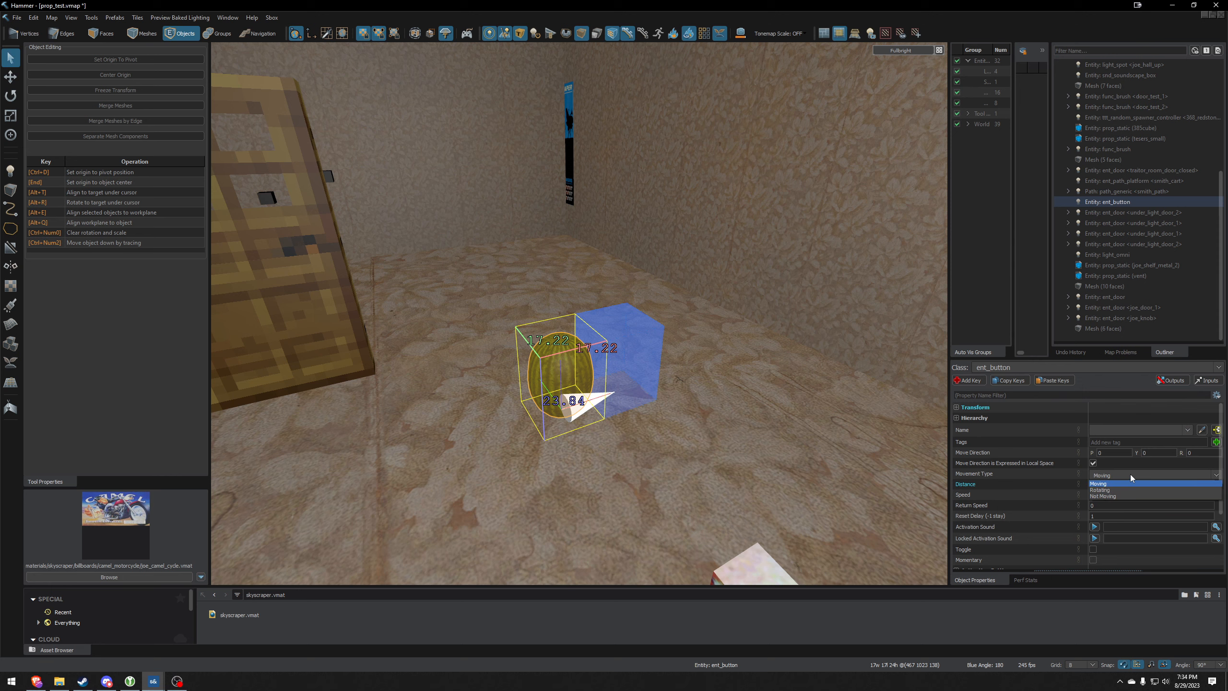
click(1128, 497)
right_drag(748, 274, 779, 172)
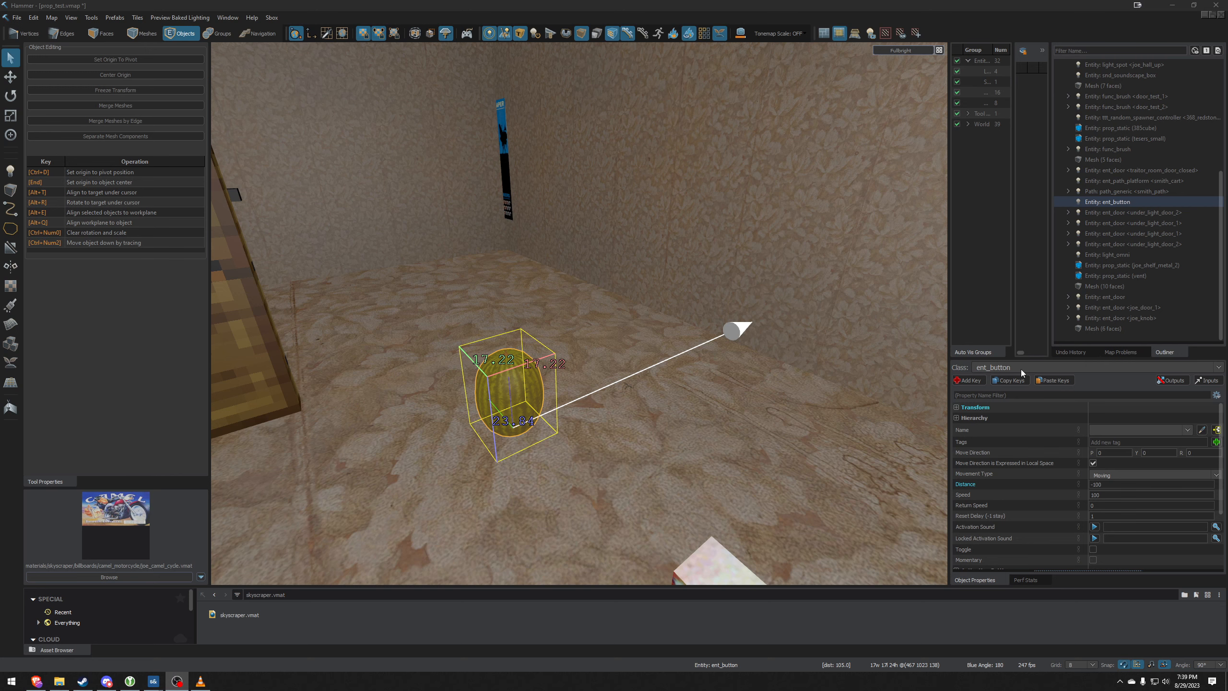
click(1219, 474)
click(1128, 494)
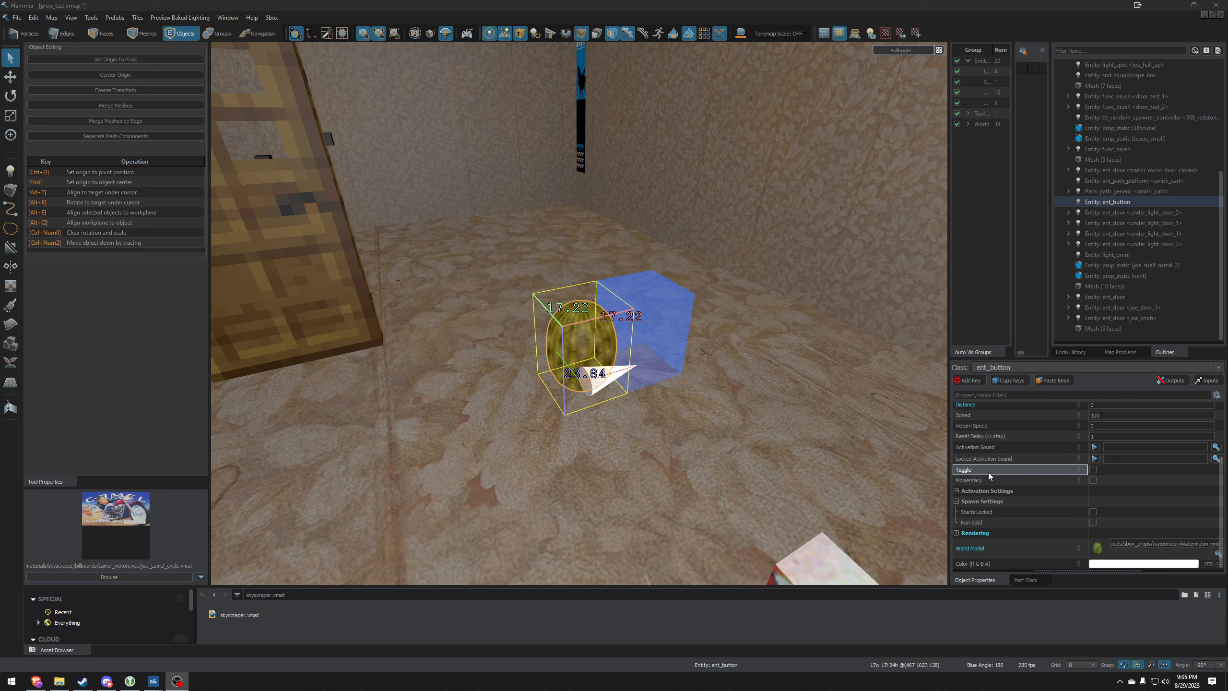
Step: Expand the watermelon button's Activation Settings and Spawn Settings and enable Starts Locked
click(991, 481)
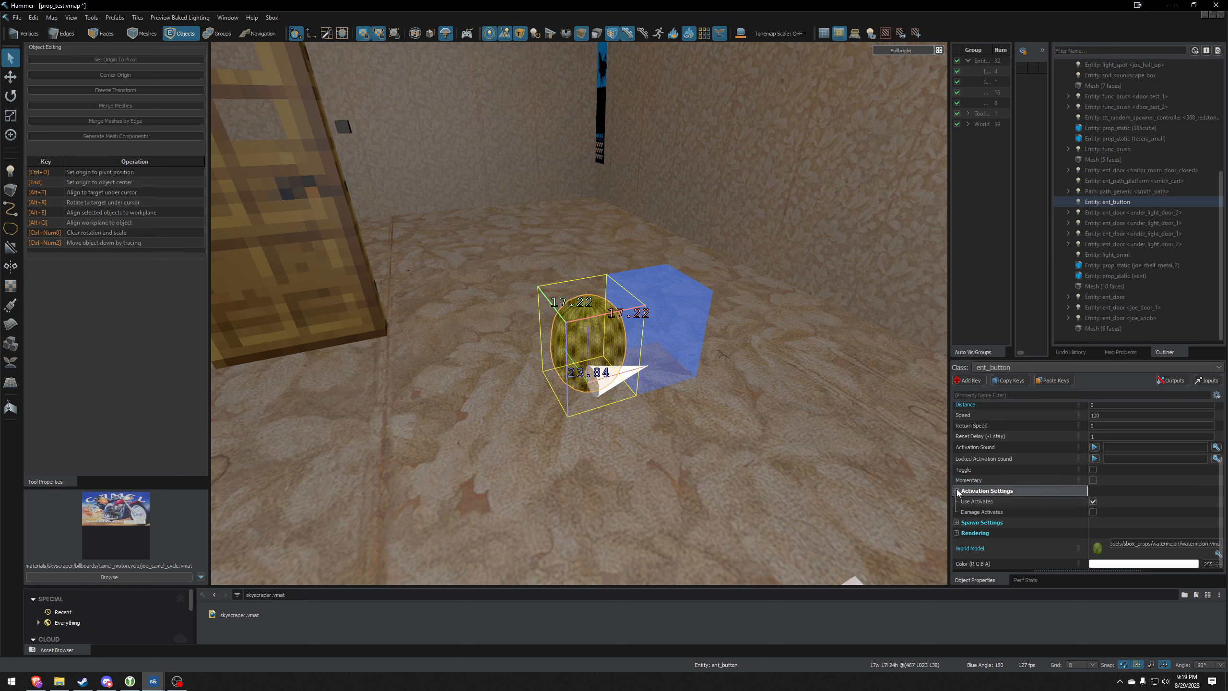
click(957, 491)
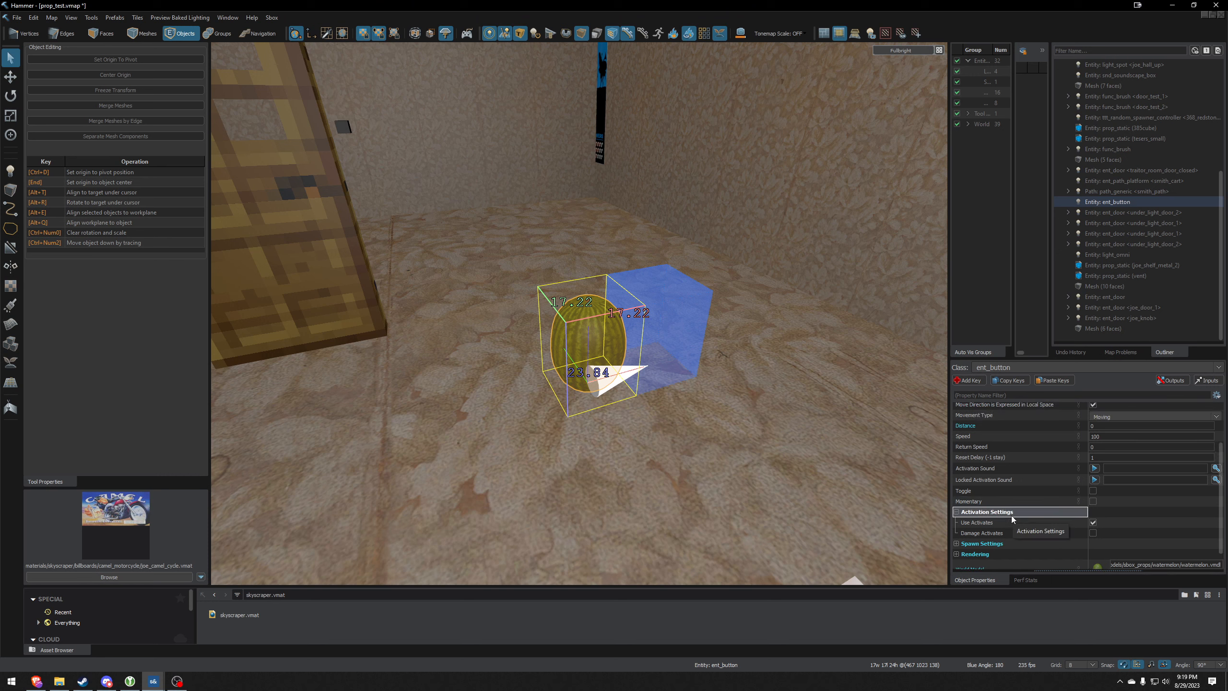
click(957, 512)
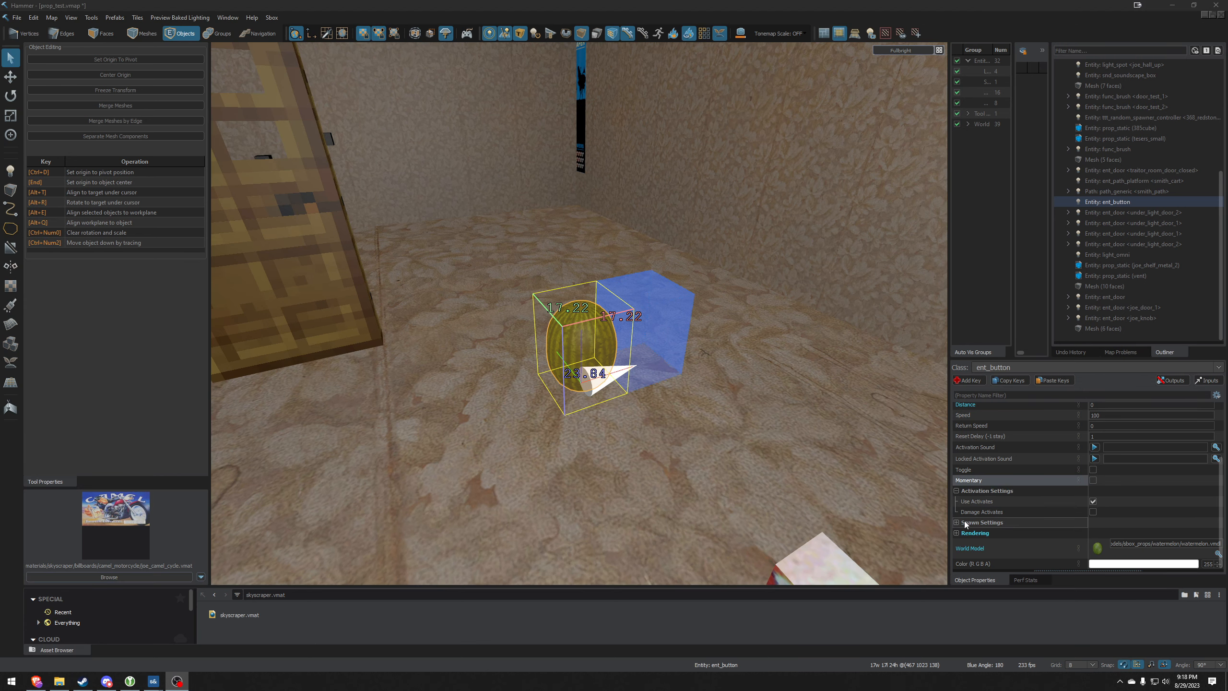
click(957, 522)
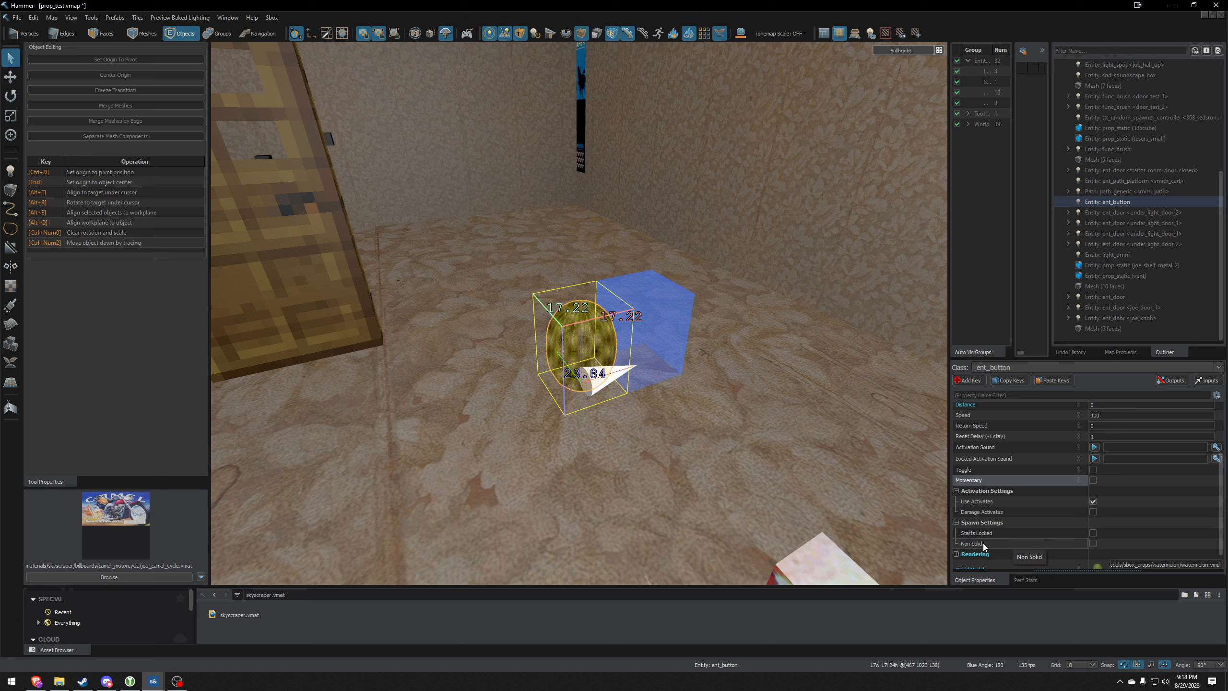
click(1093, 533)
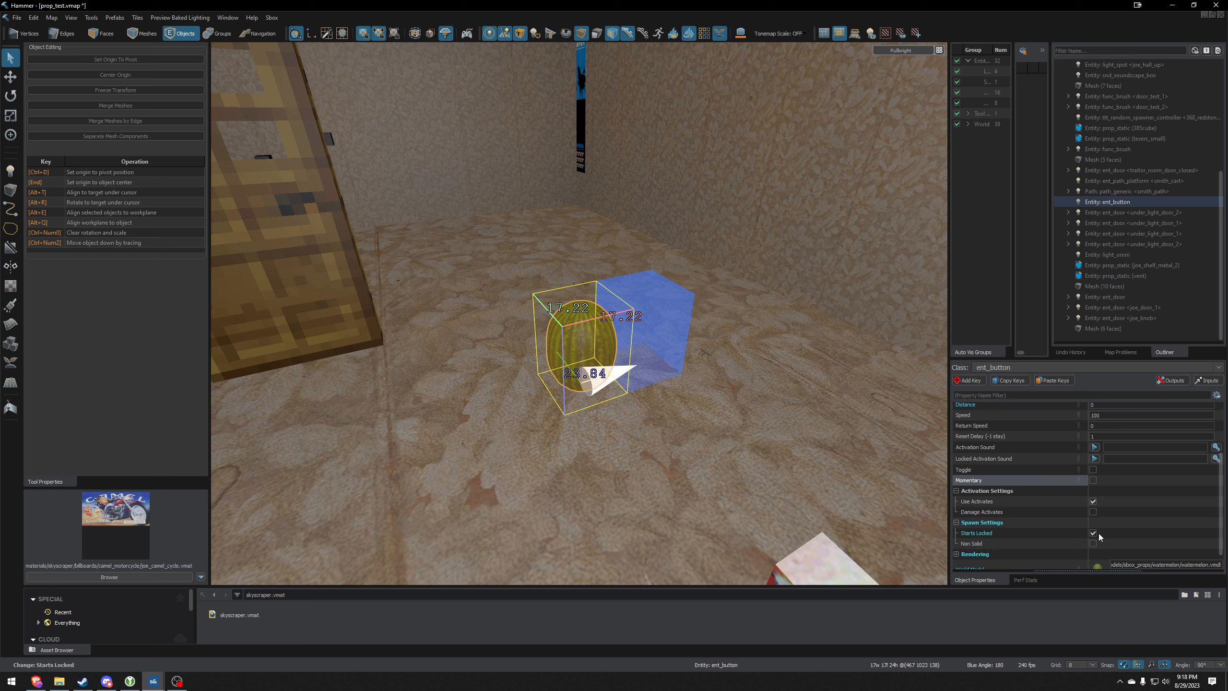
scroll(1009, 545, down, 1)
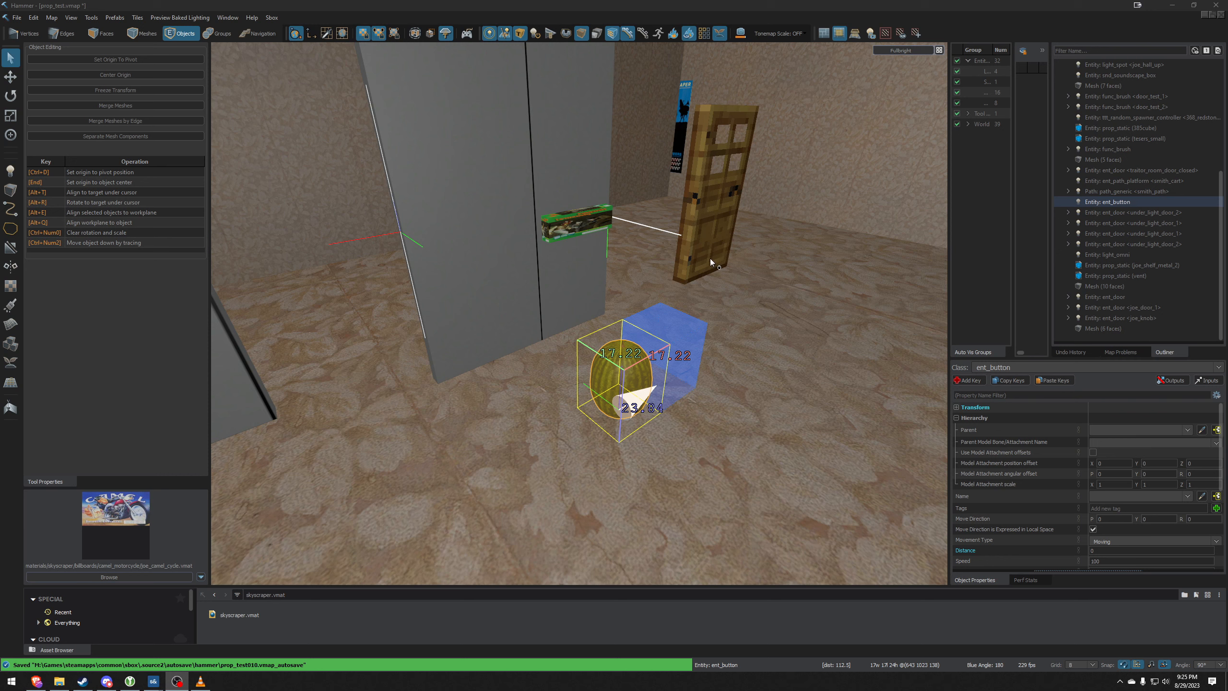
Step: Look up the grey door's name and set joe_door_1 as the parent of the watermelon button
click(494, 300)
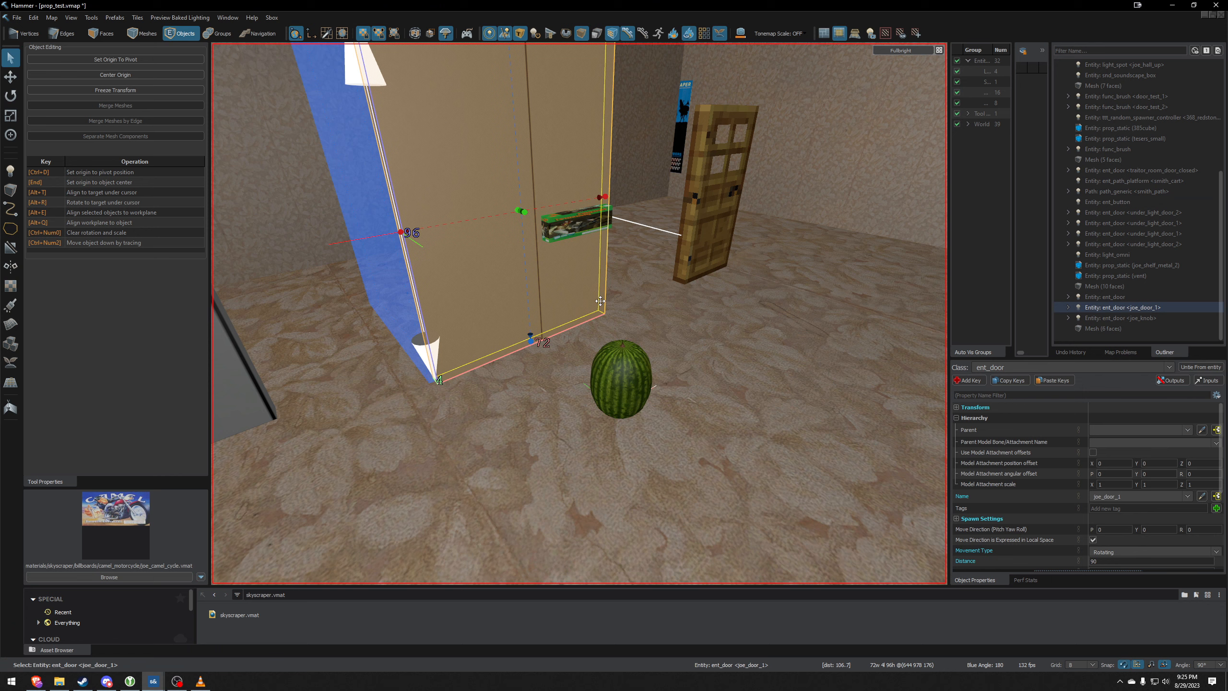
click(623, 393)
text(joe_door_1)
right_drag(772, 273, 711, 259)
key(w)
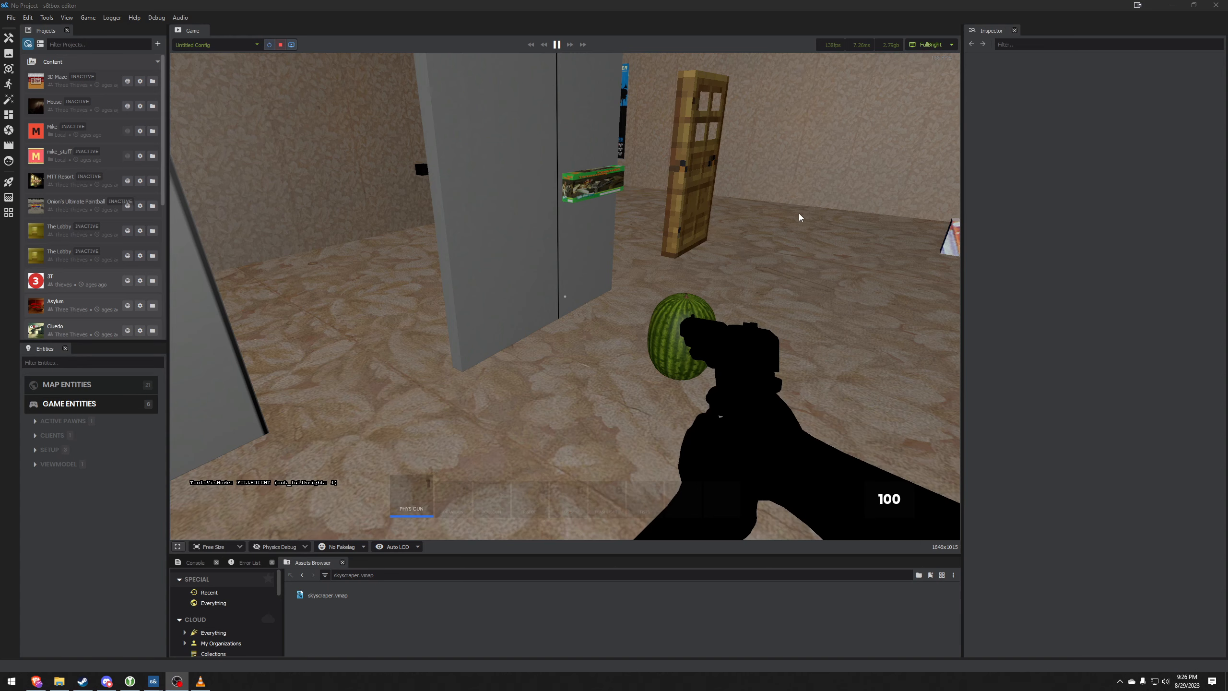
Step: Switch to the s&box editor's game view and test the watermelon together with the grey door in play
click(801, 218)
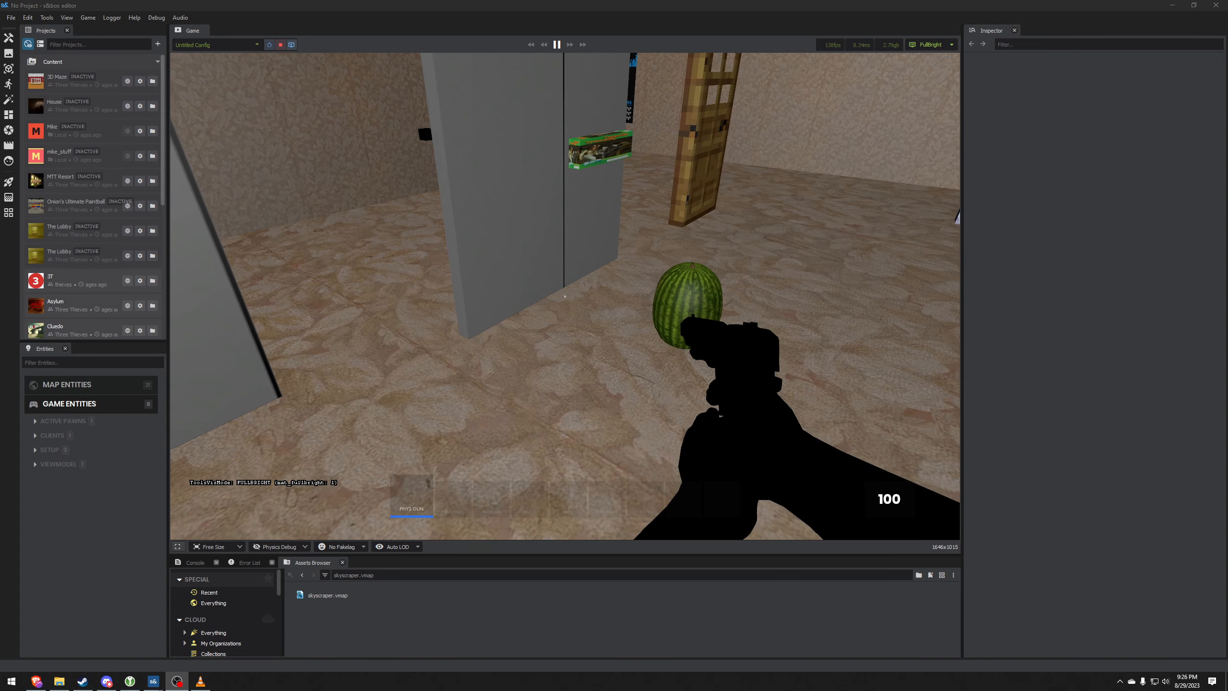
key(w)
key(d)
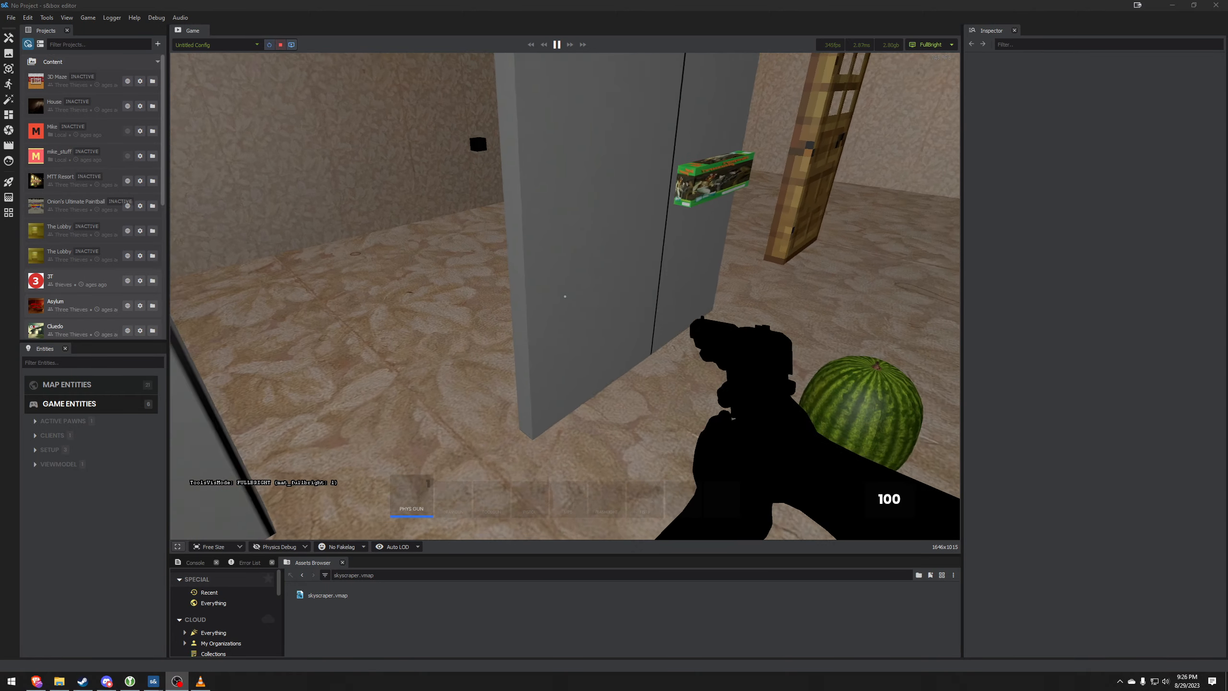
key(a)
key(s)
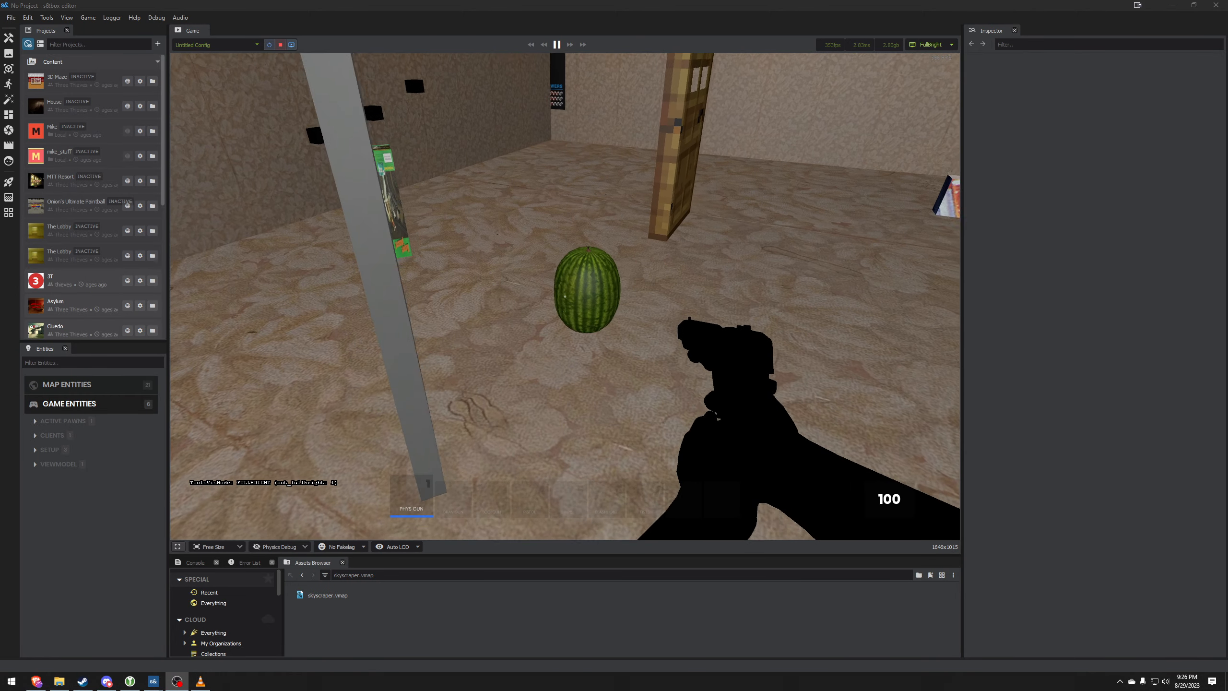
key(d)
key(a)
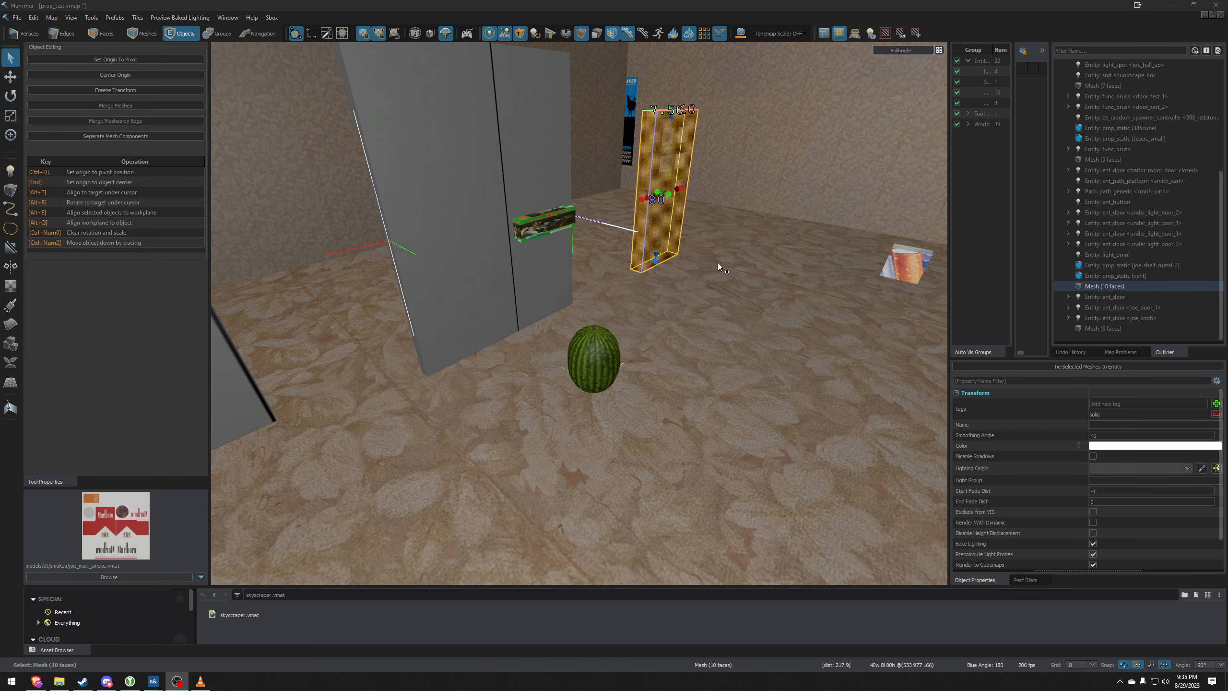
Step: Add a blank output to the watermelon button, and list the inputs available for the door's OnOpen output targeting water
click(589, 359)
click(1171, 381)
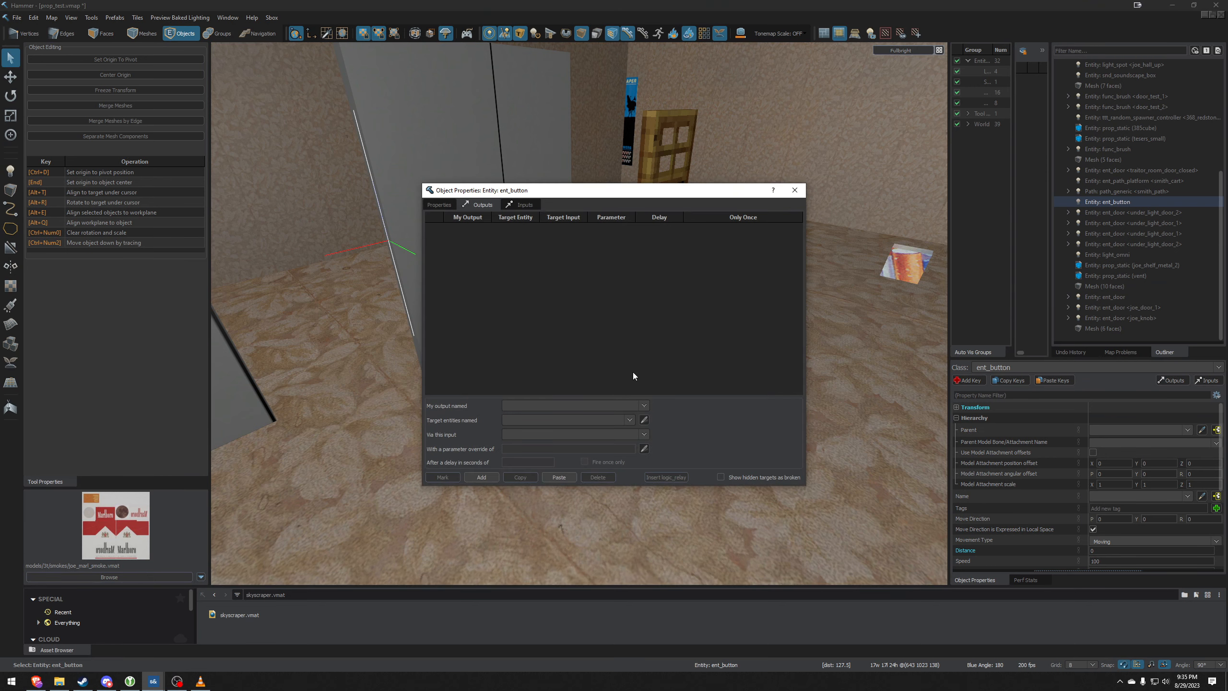
click(482, 477)
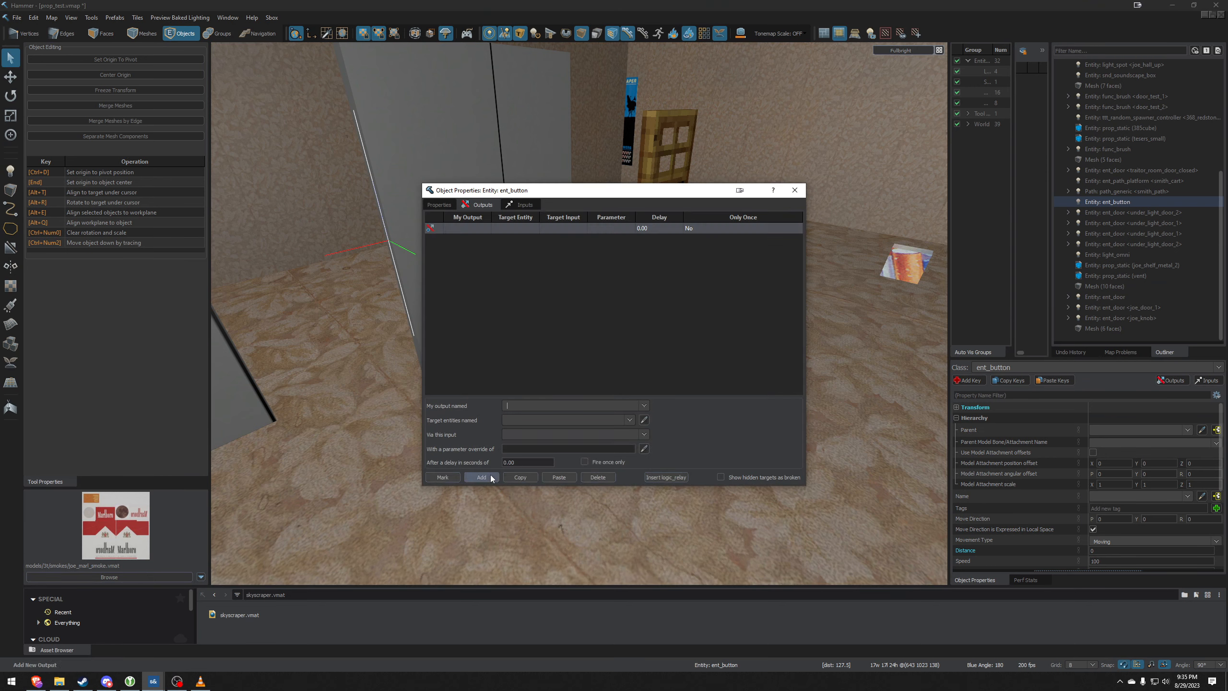
click(644, 406)
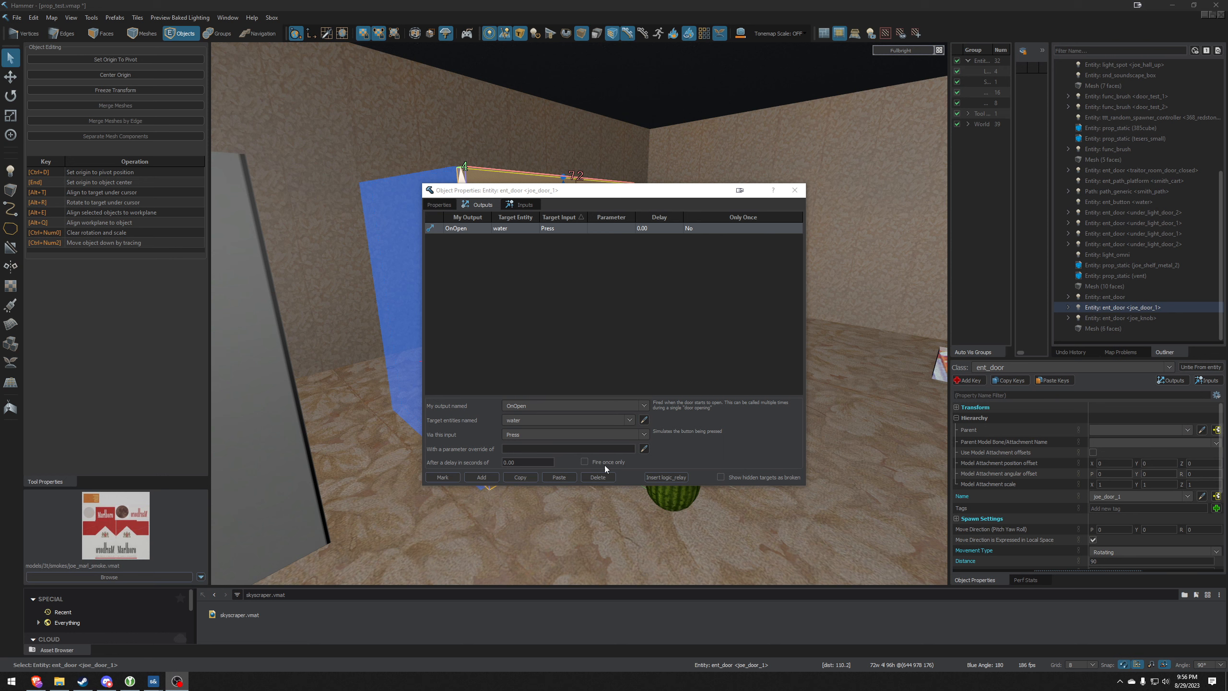
click(643, 436)
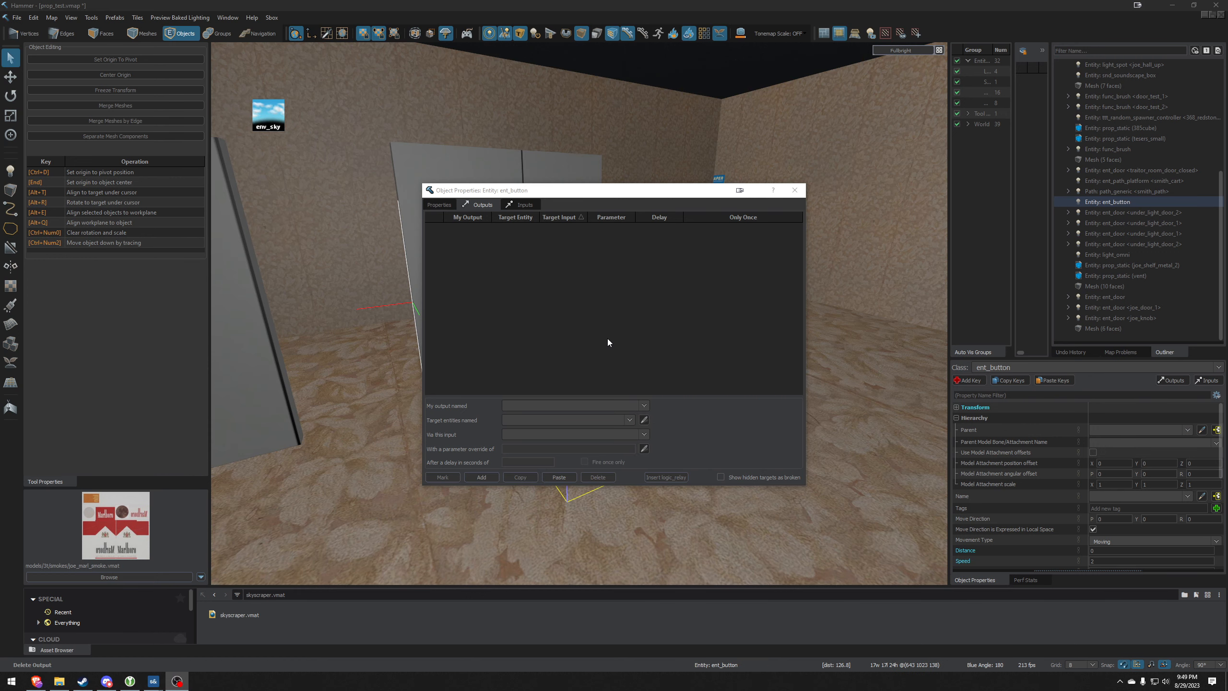
Step: Add a new output to the watermelon button that fires on OnPressed
click(480, 478)
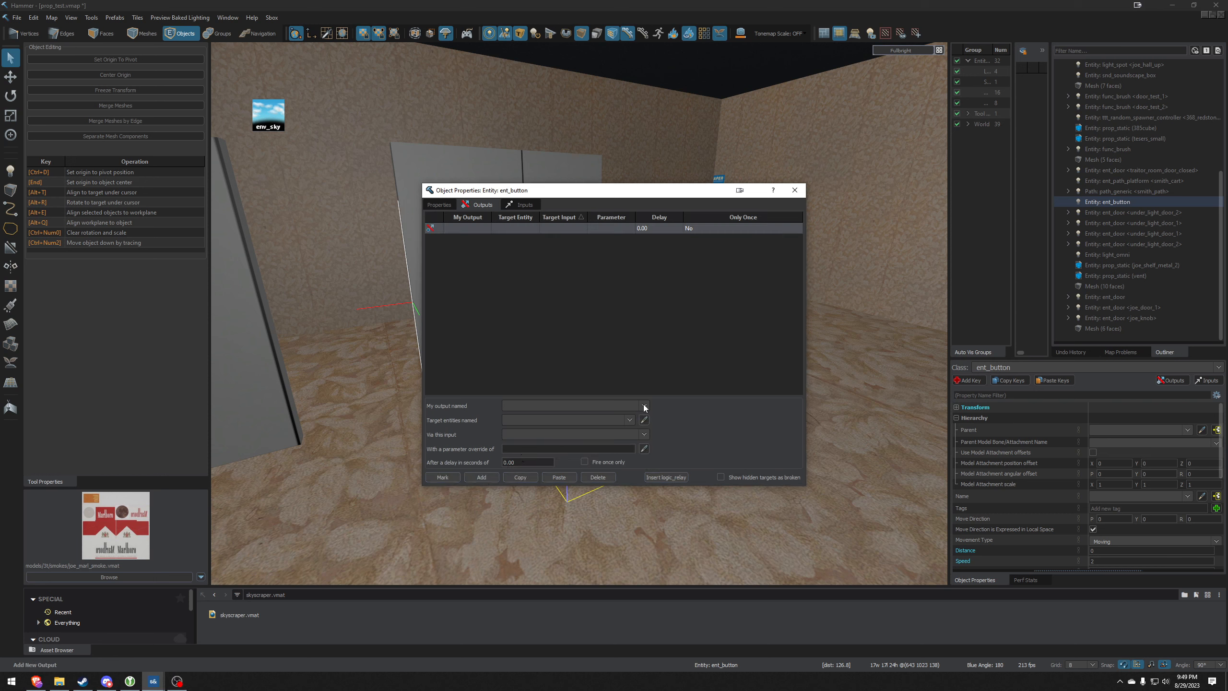
click(644, 405)
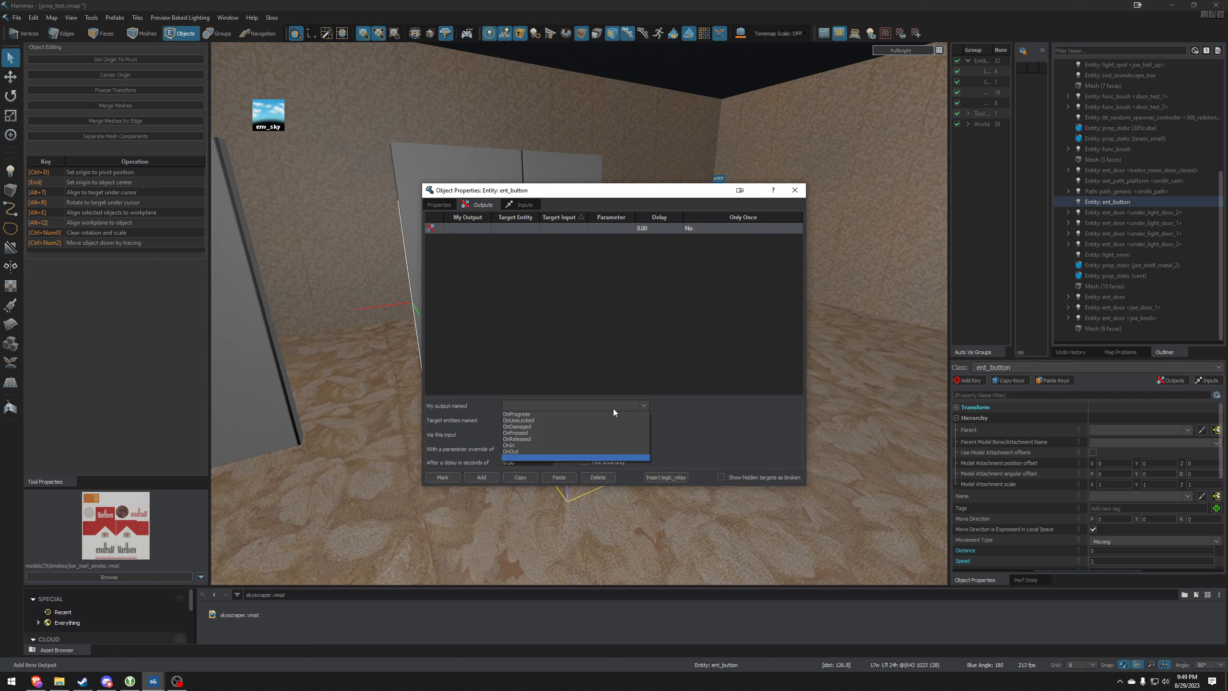
click(536, 433)
Step: Target the OnPressed output at joe_door_1 with the Open input
drag(664, 199, 988, 425)
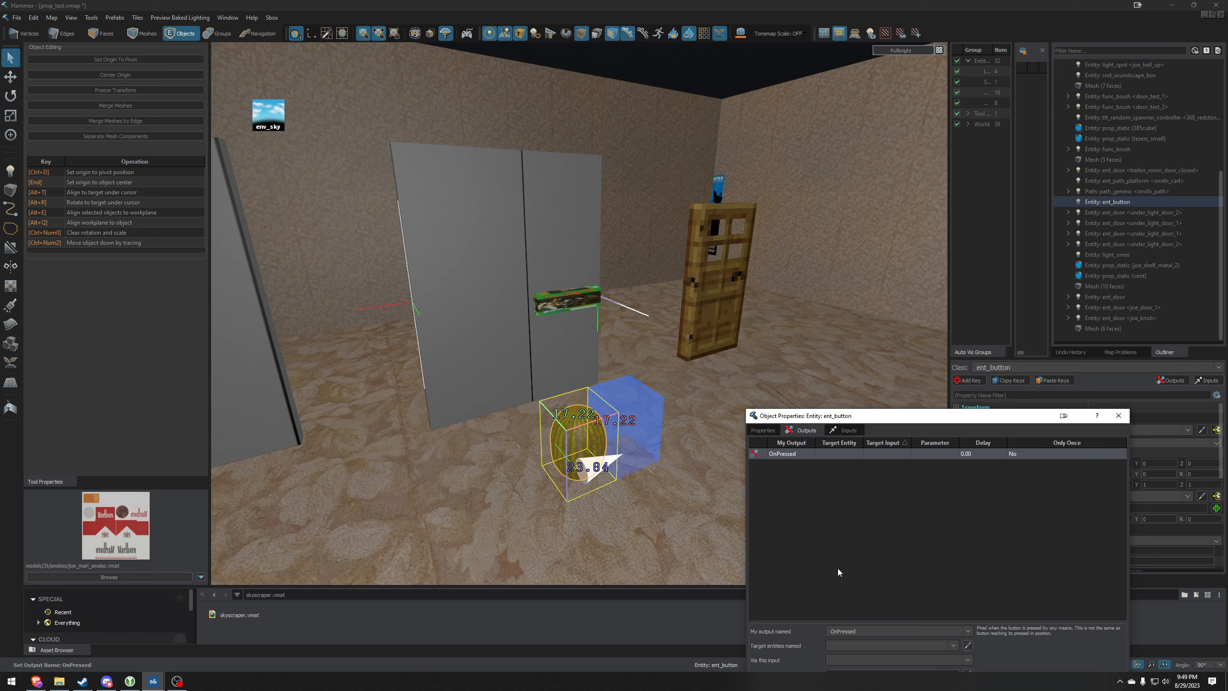
click(877, 645)
text(joe_door)
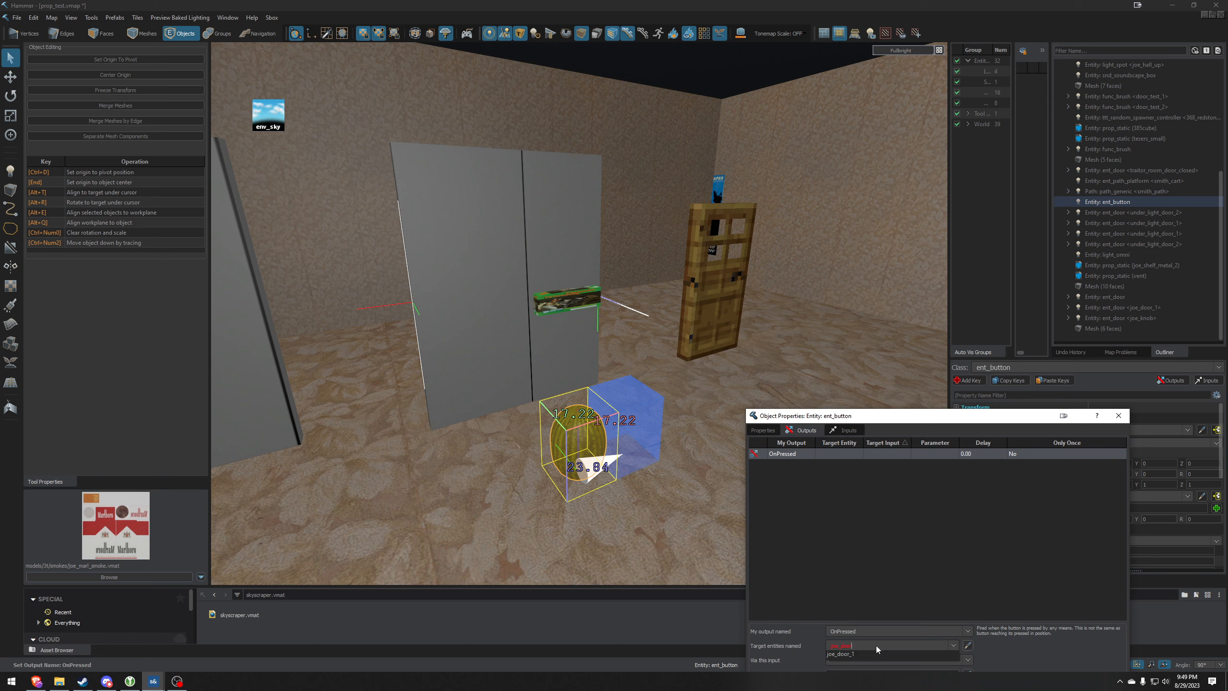
text(_1)
click(1004, 655)
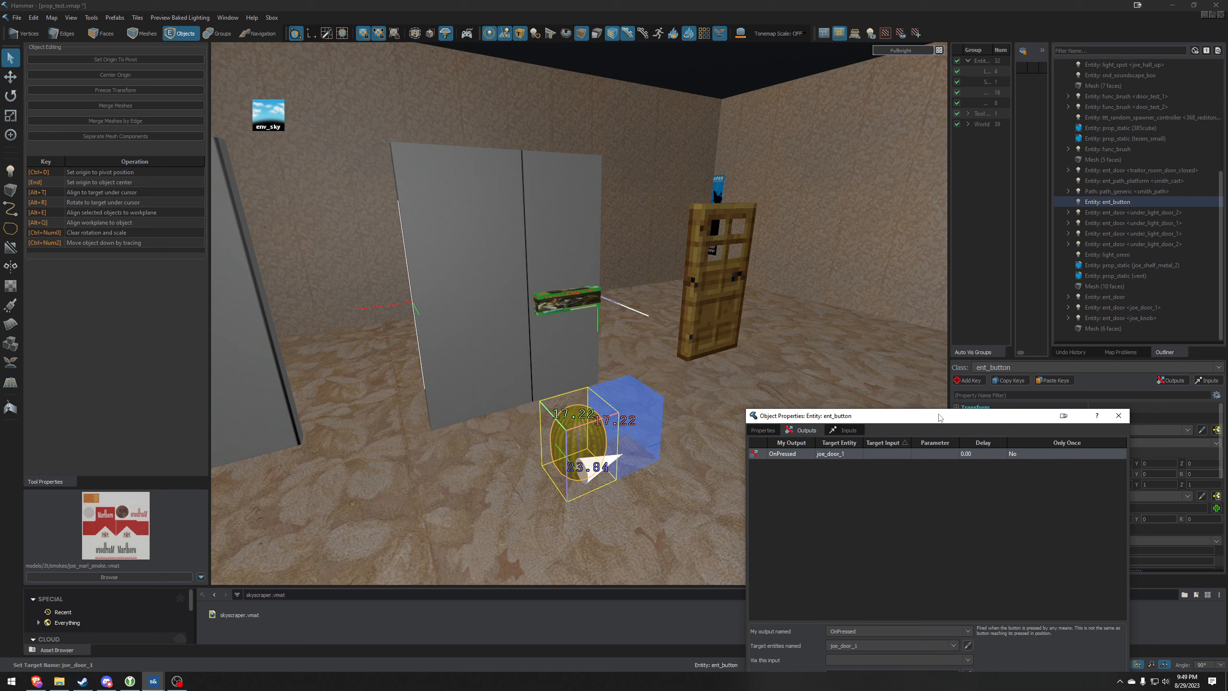
drag(939, 416, 794, 224)
click(825, 463)
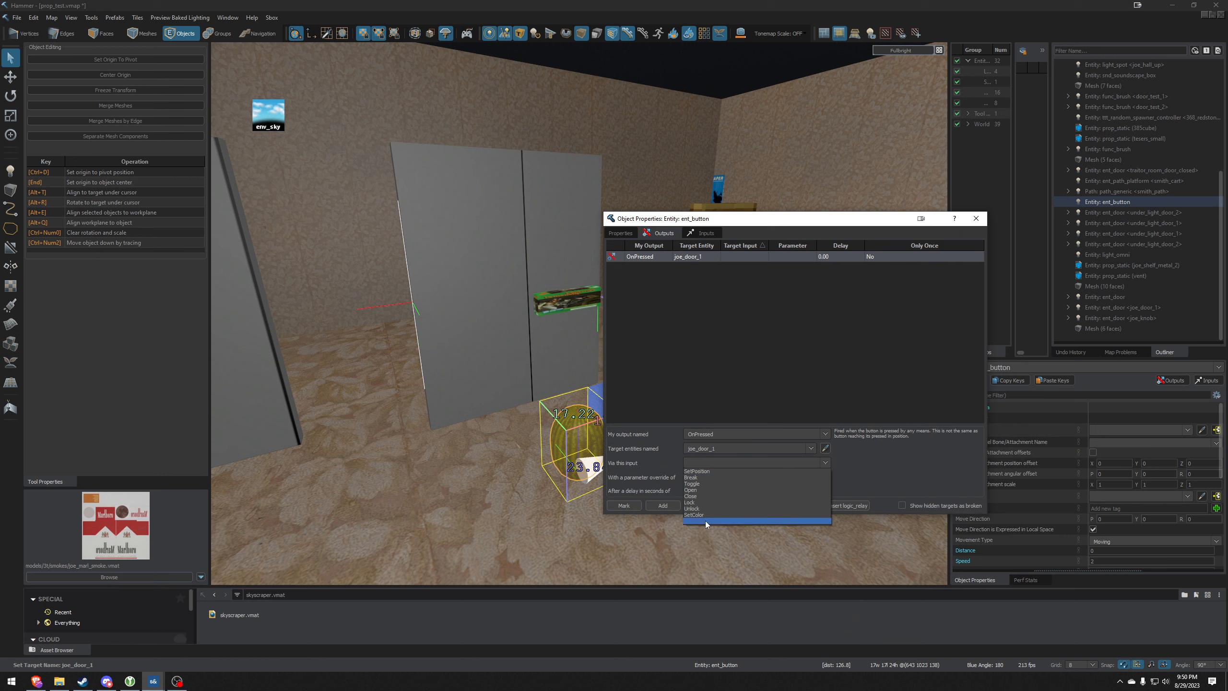
click(695, 488)
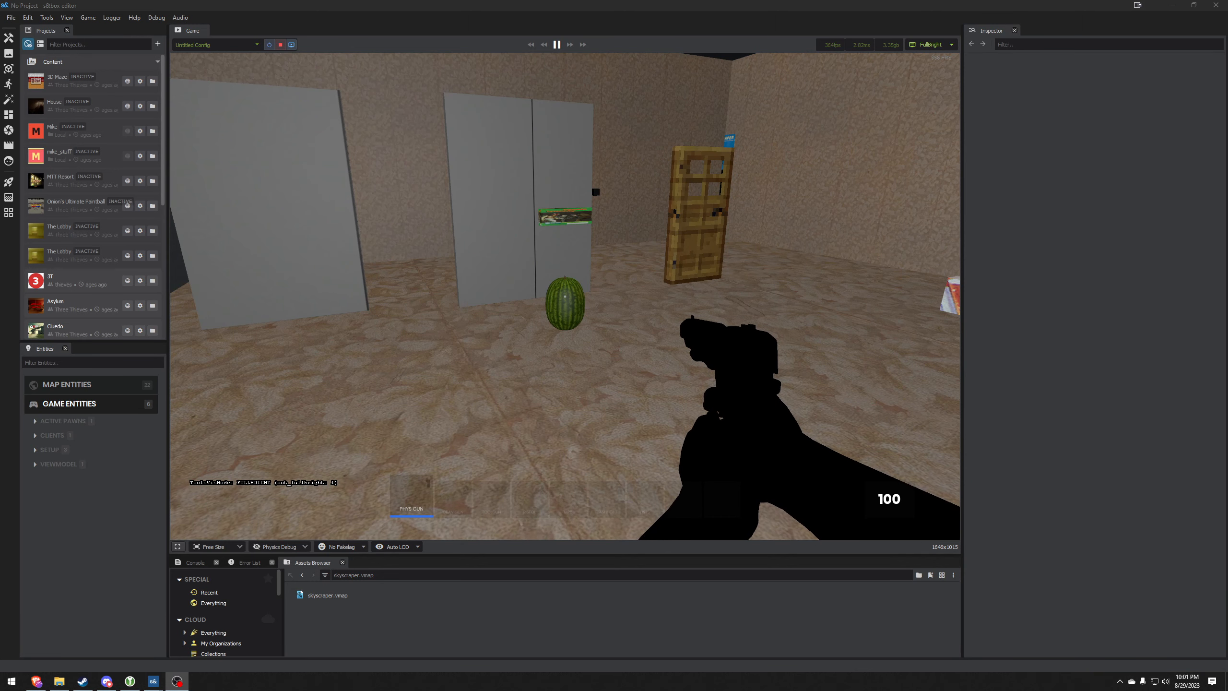
Step: Walk up to the watermelon button in the s&box game view and test whether it operates the door
key(w)
key(w)
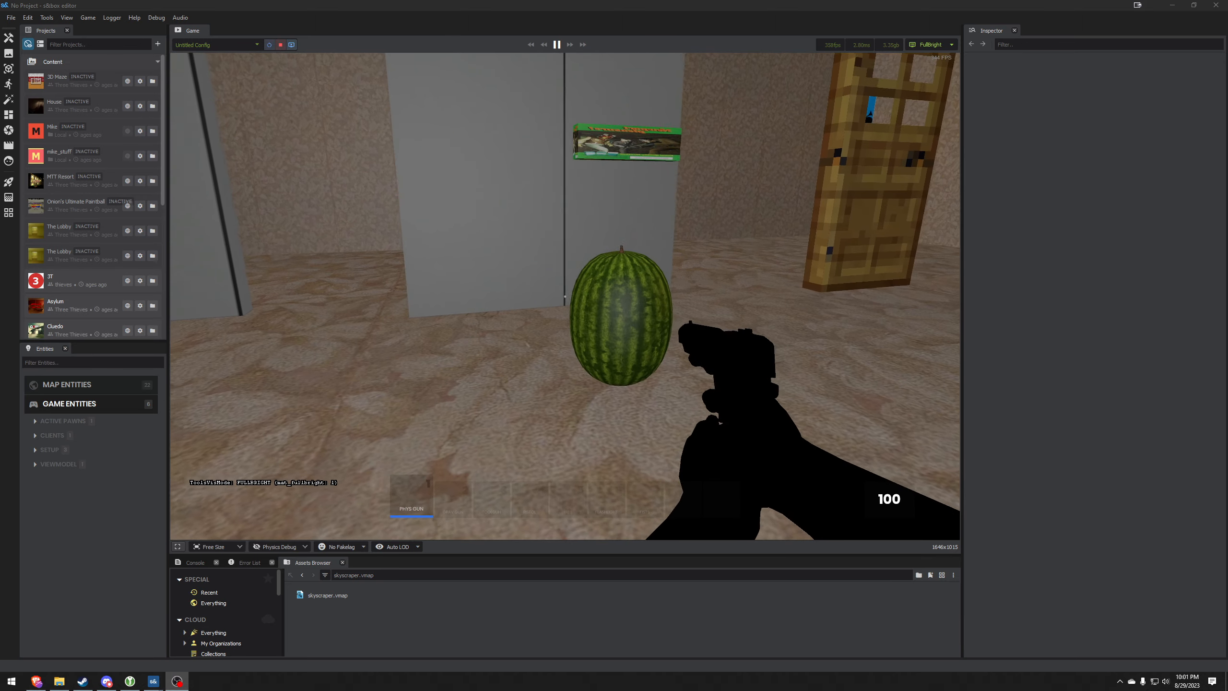
key(d)
key(w)
key(a)
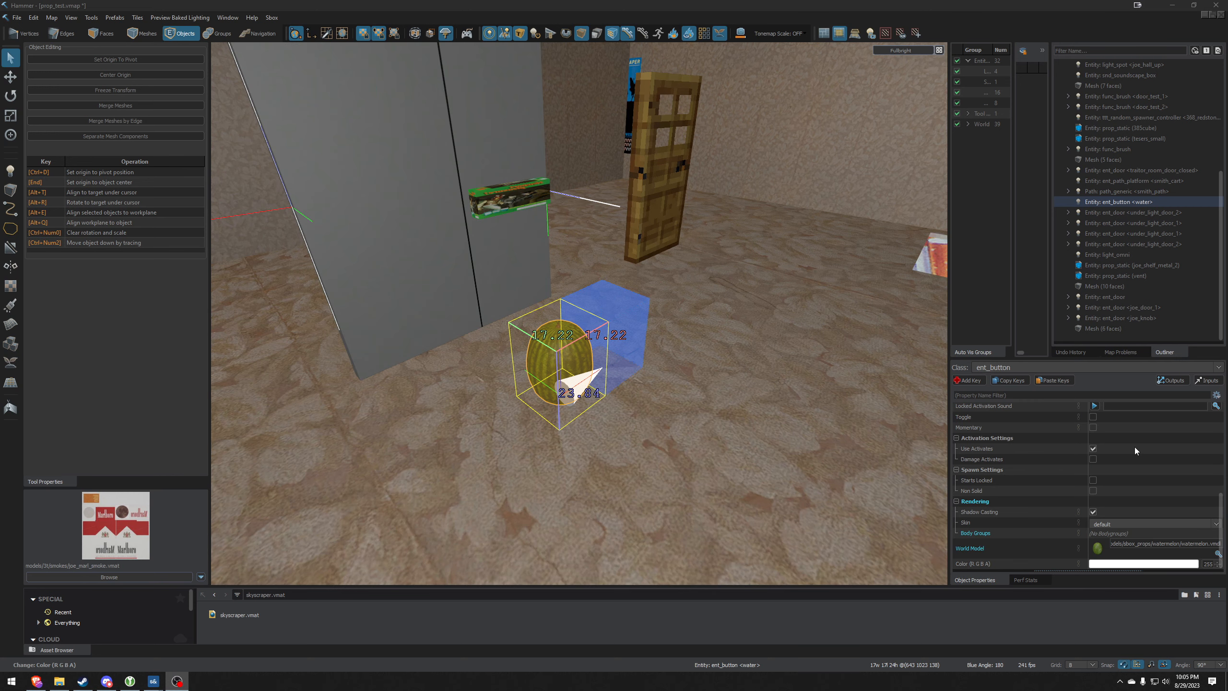
Step: Make the watermelon button invisible in Hammer by setting its color's alpha to 0
click(1152, 566)
click(719, 497)
double_click(719, 497)
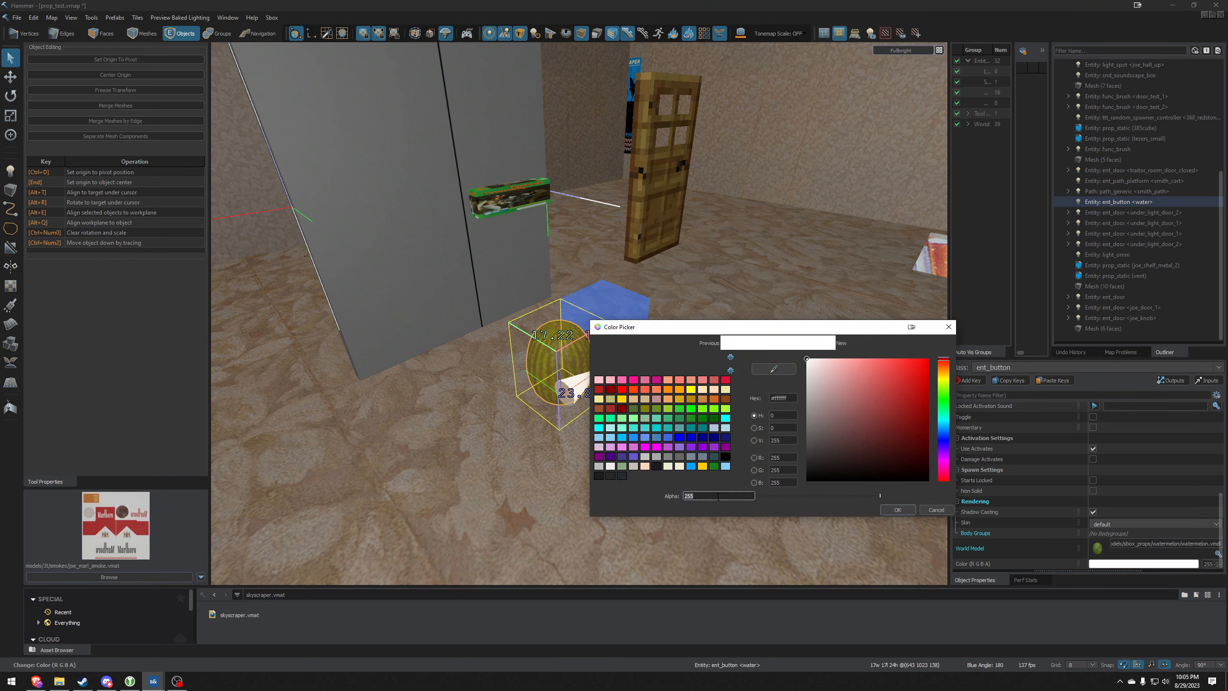
text(0)
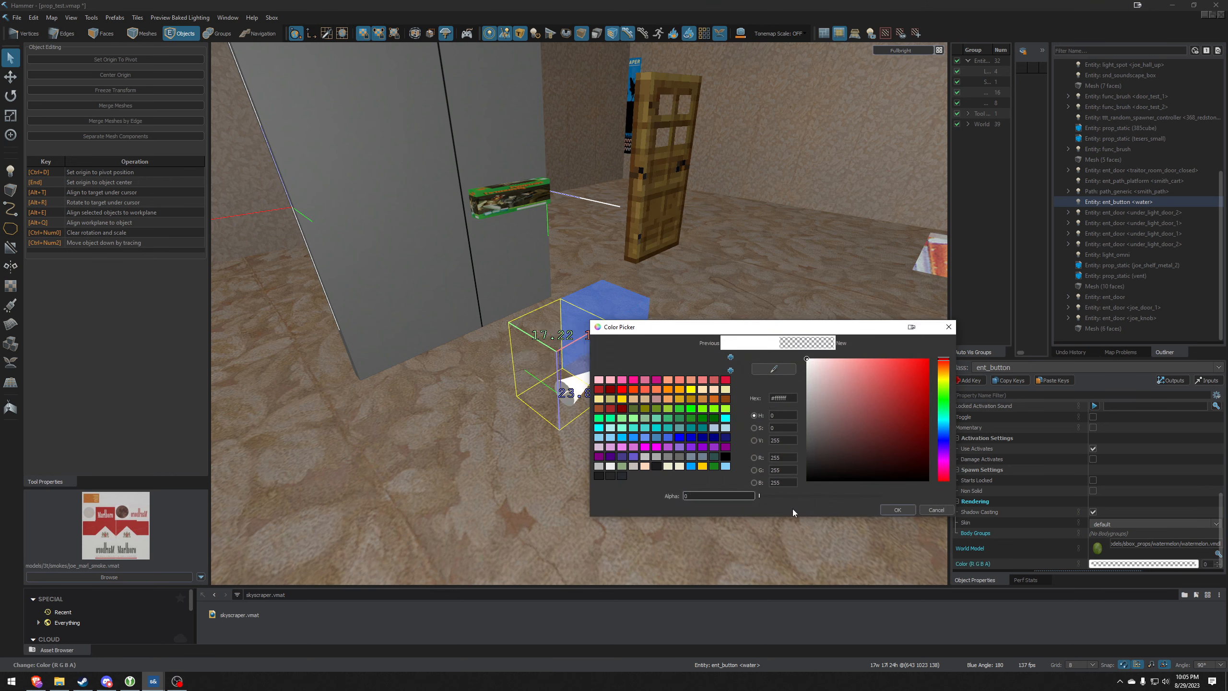
click(898, 510)
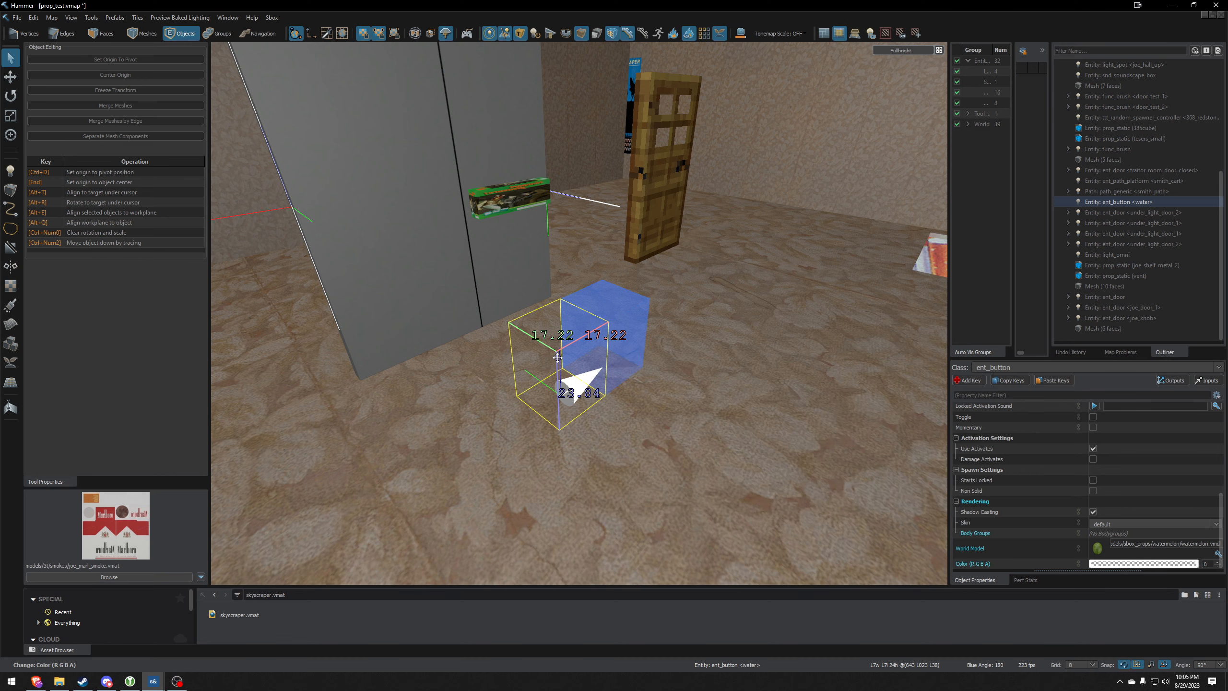